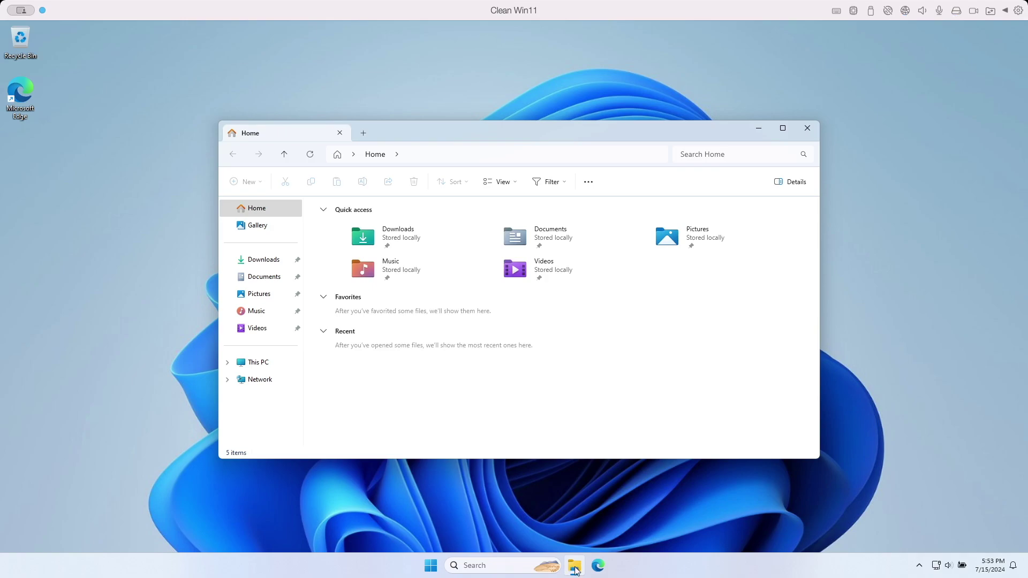
# Find File Explorer by searching for "file" and open it
pyautogui.click(430, 566)
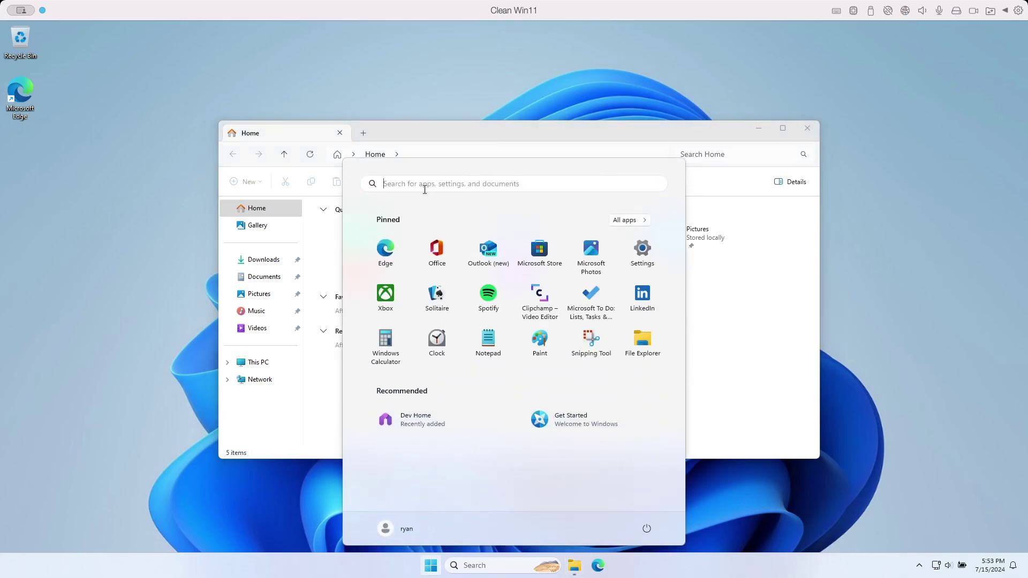
pyautogui.write('file')
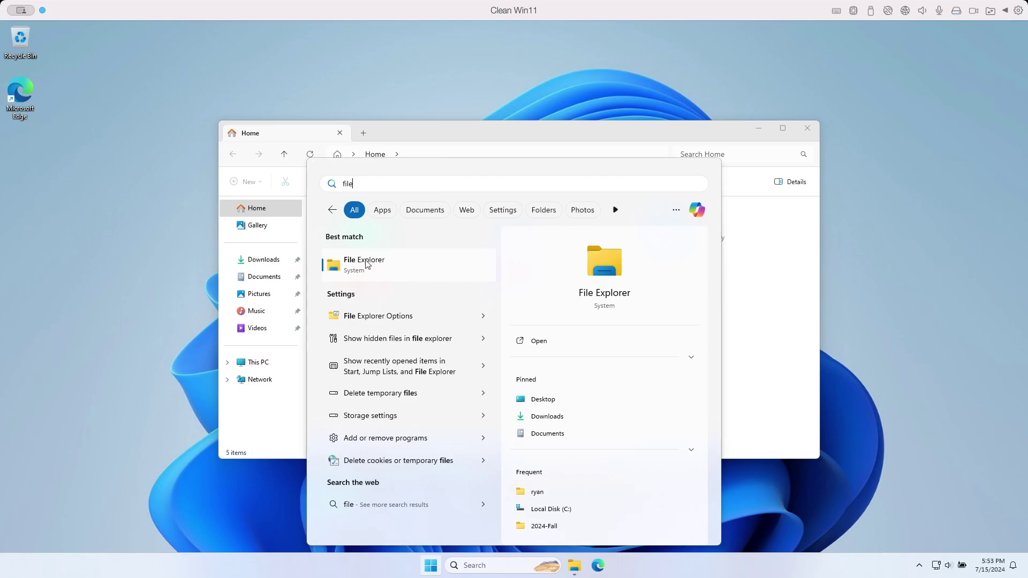
pyautogui.click(367, 265)
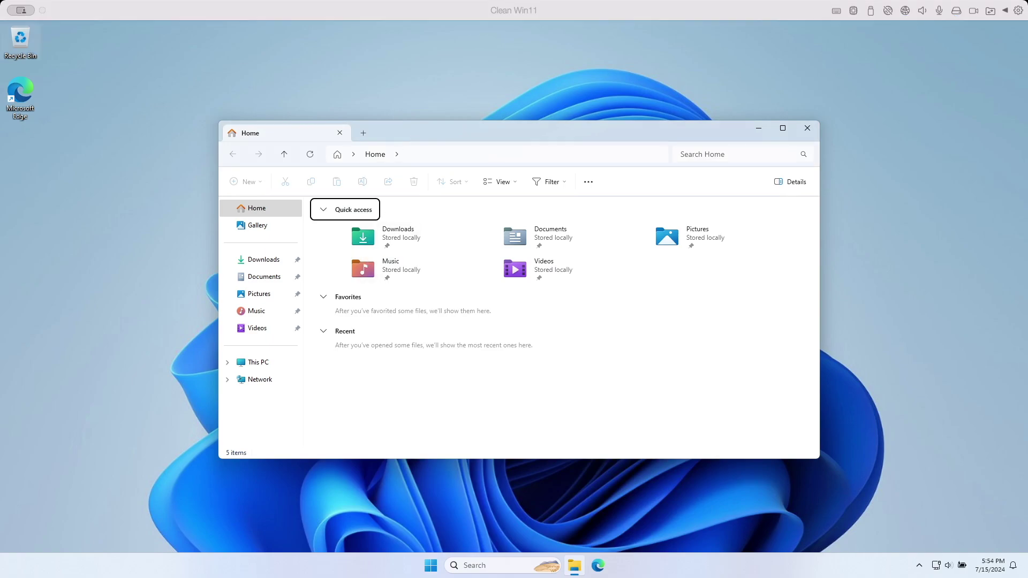
# Unpin the Music folder from Quick access
pyautogui.click(358, 216)
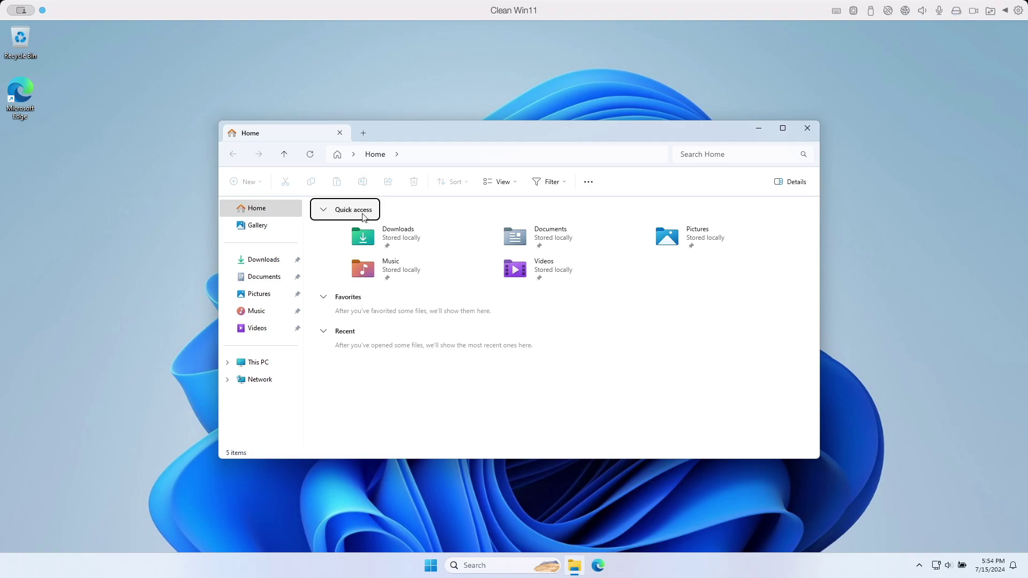
pyautogui.rightClick(404, 267)
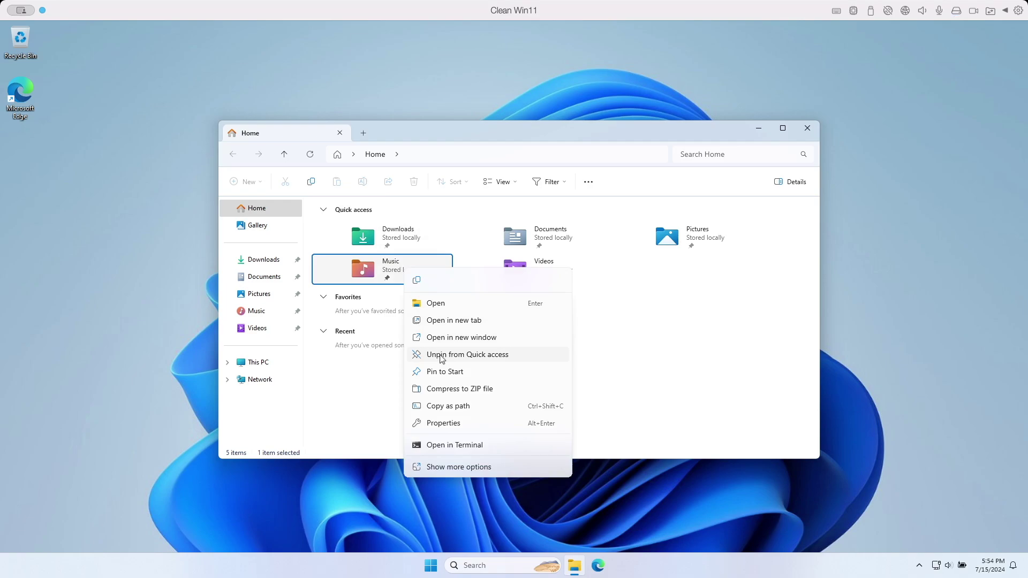
pyautogui.click(441, 357)
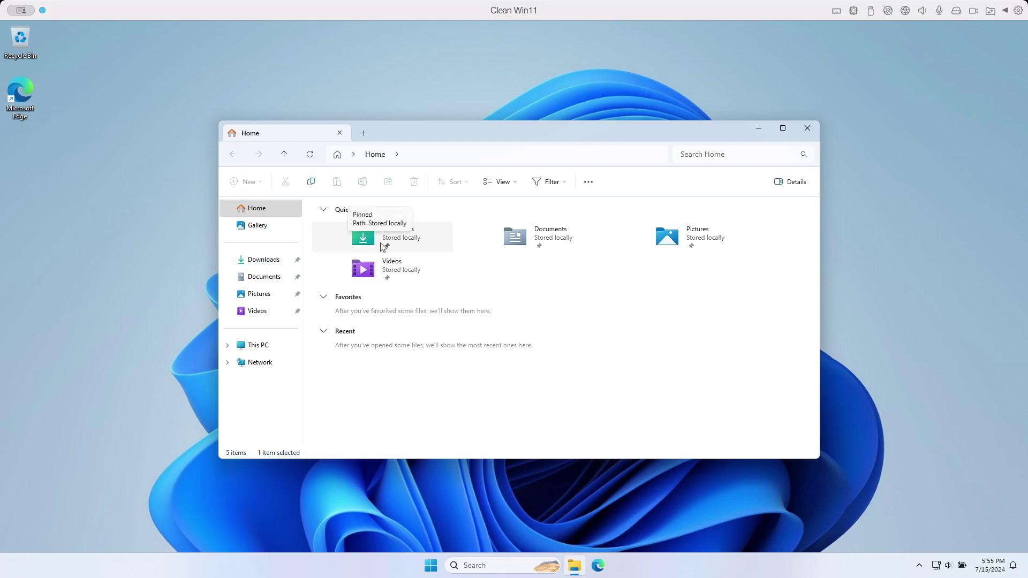
# Search Home for "Music" to locate the user's Music folder
pyautogui.click(697, 155)
pyautogui.write('Music')
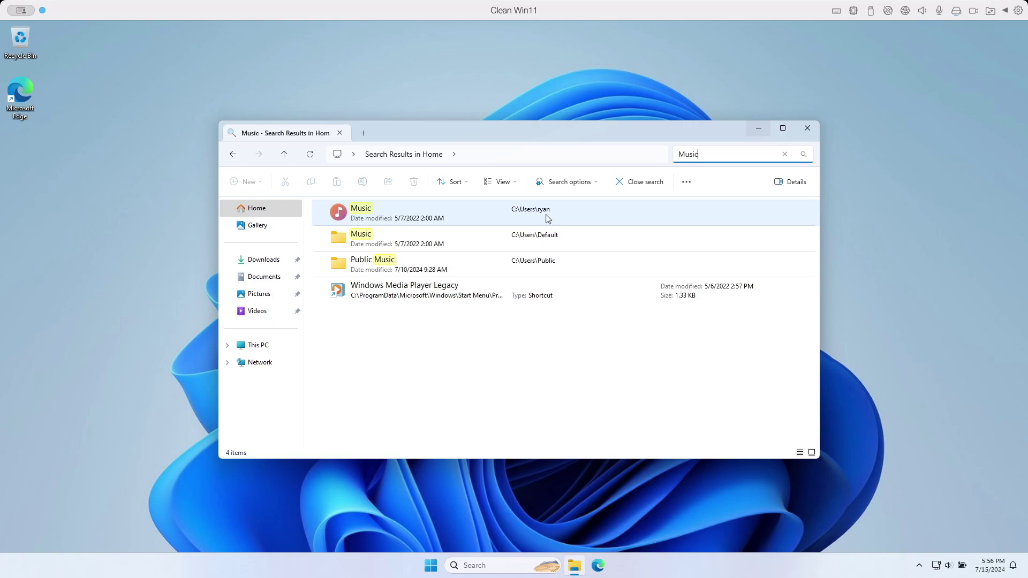
pyautogui.click(512, 211)
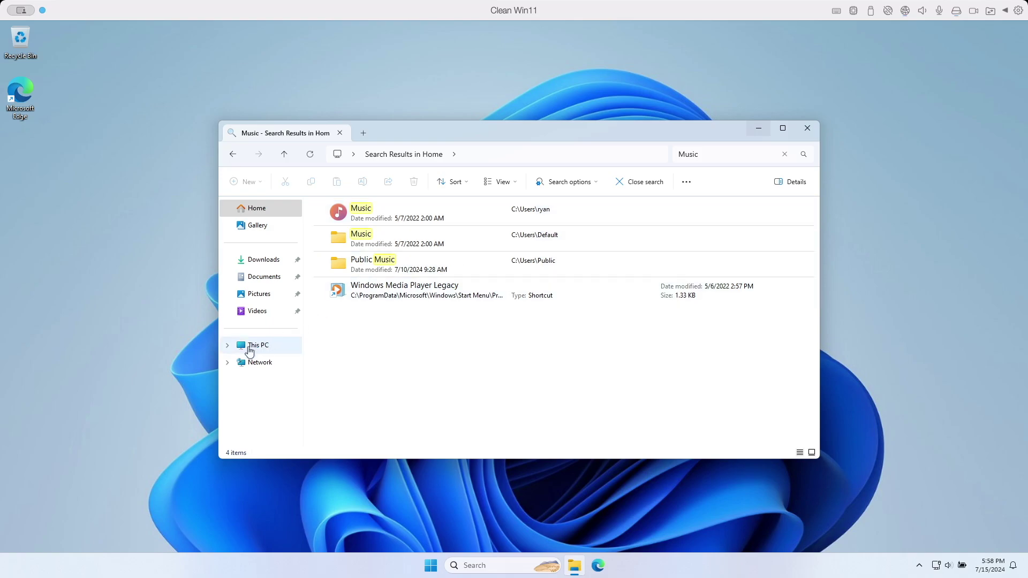
# Go through This PC and Local Disk (C:) to the Users folder and open the user's personal folder
pyautogui.click(253, 347)
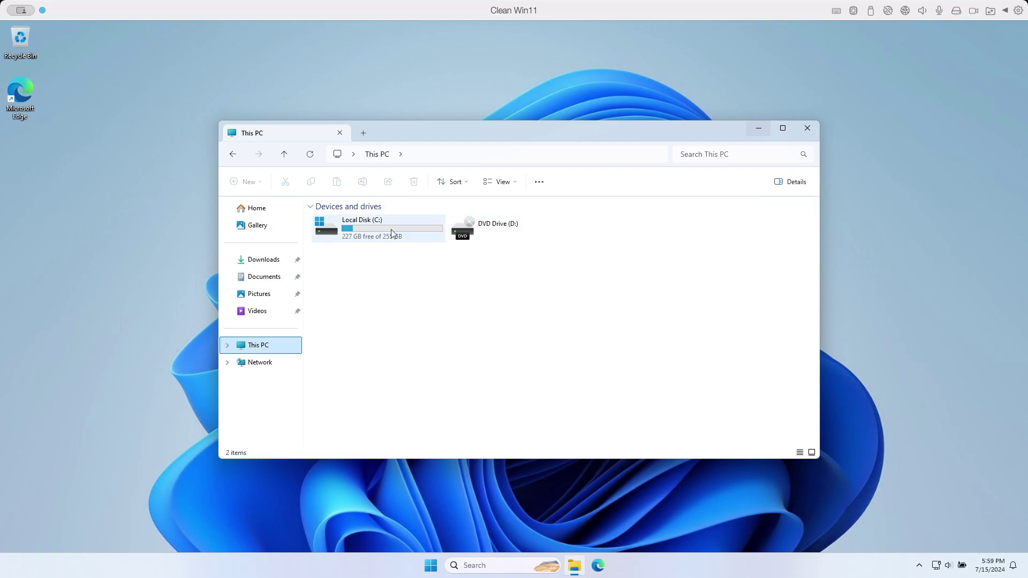
pyautogui.moveTo(392, 234)
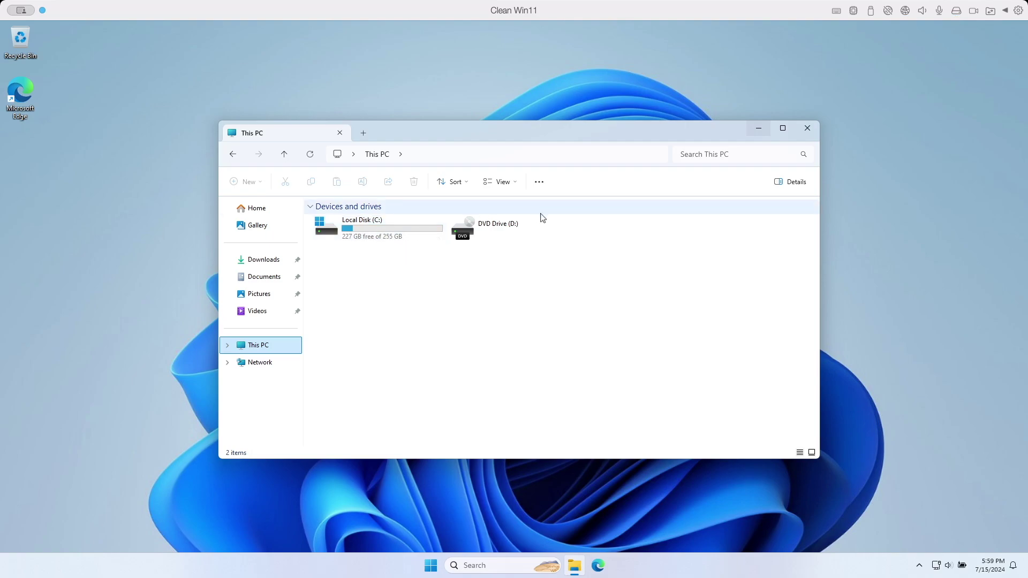
pyautogui.doubleClick(345, 234)
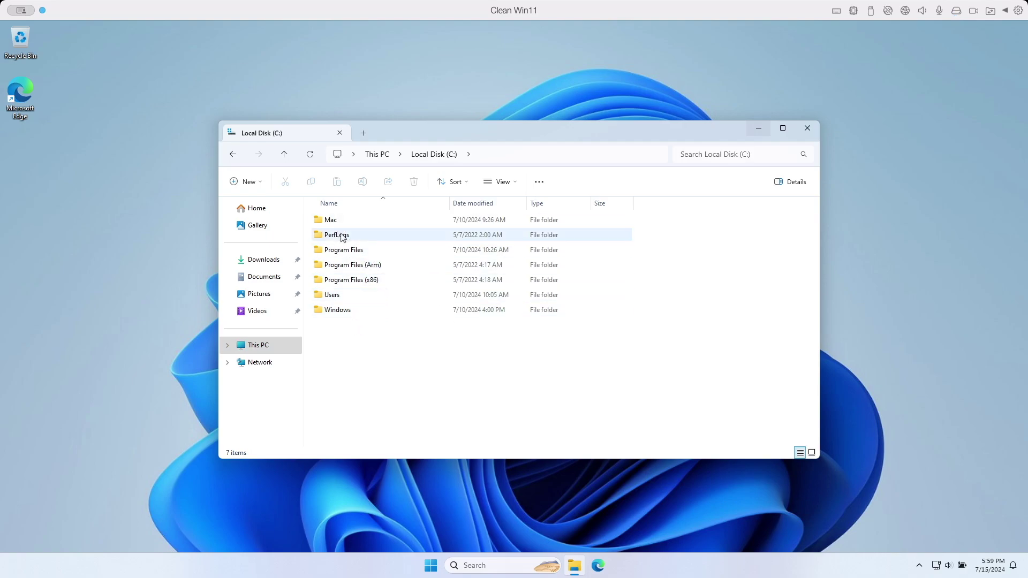
pyautogui.moveTo(352, 313)
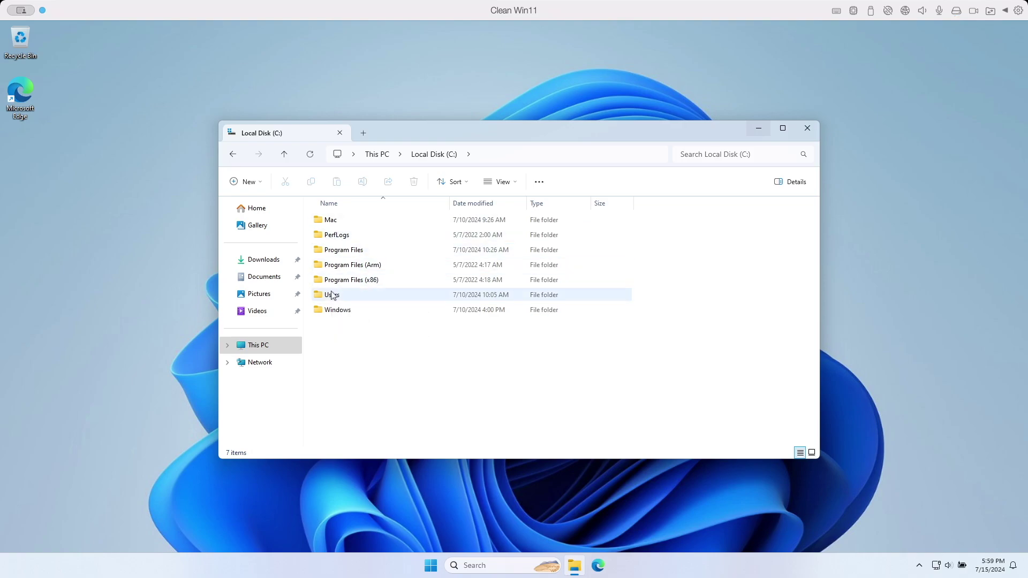
pyautogui.moveTo(332, 300)
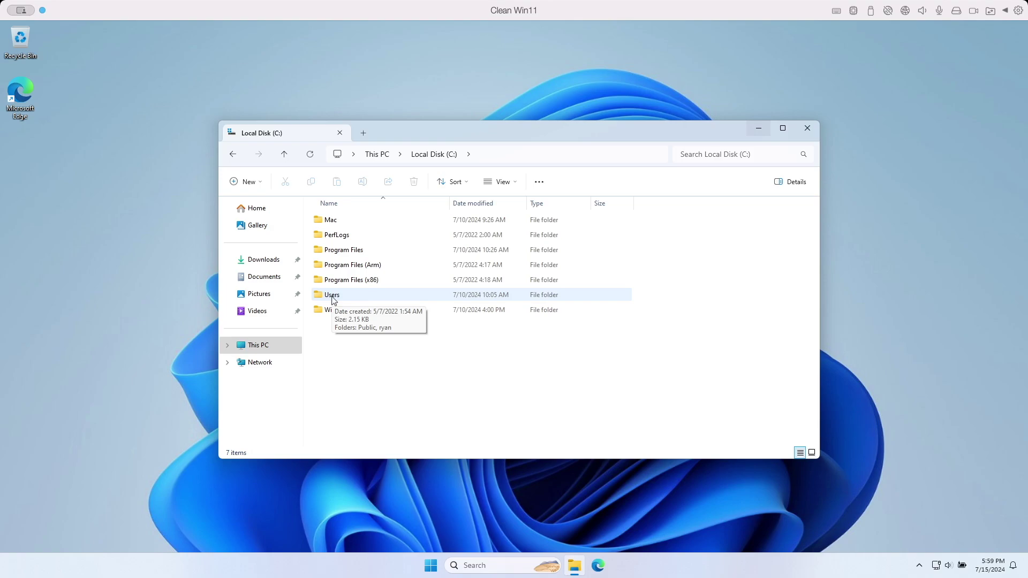
pyautogui.doubleClick(333, 296)
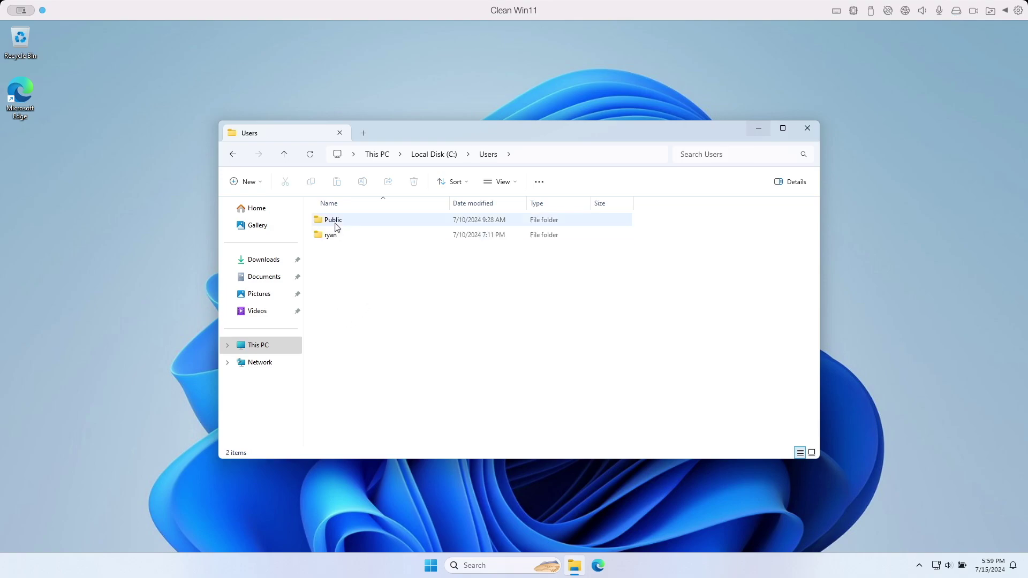
pyautogui.moveTo(337, 225)
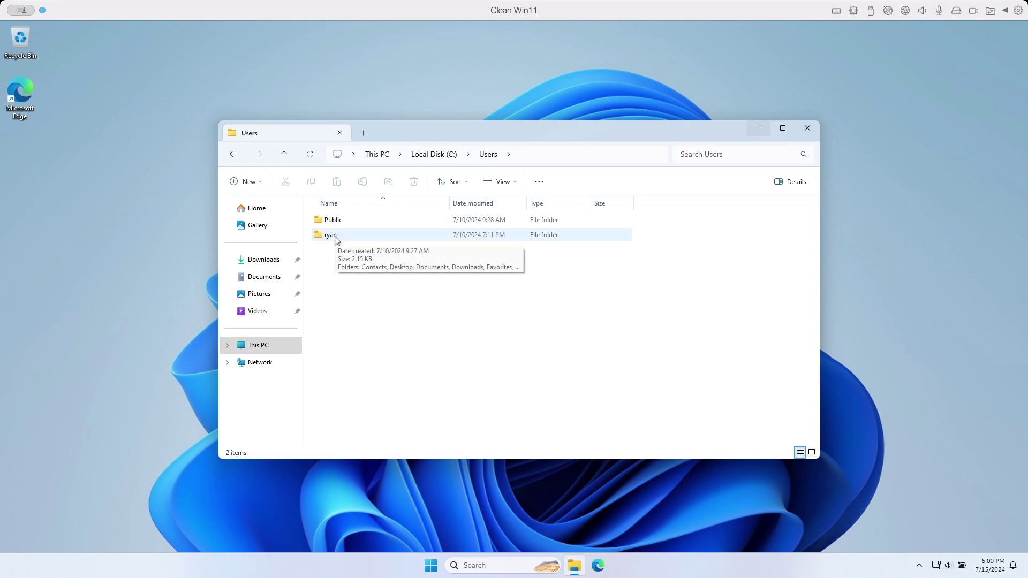
pyautogui.doubleClick(336, 239)
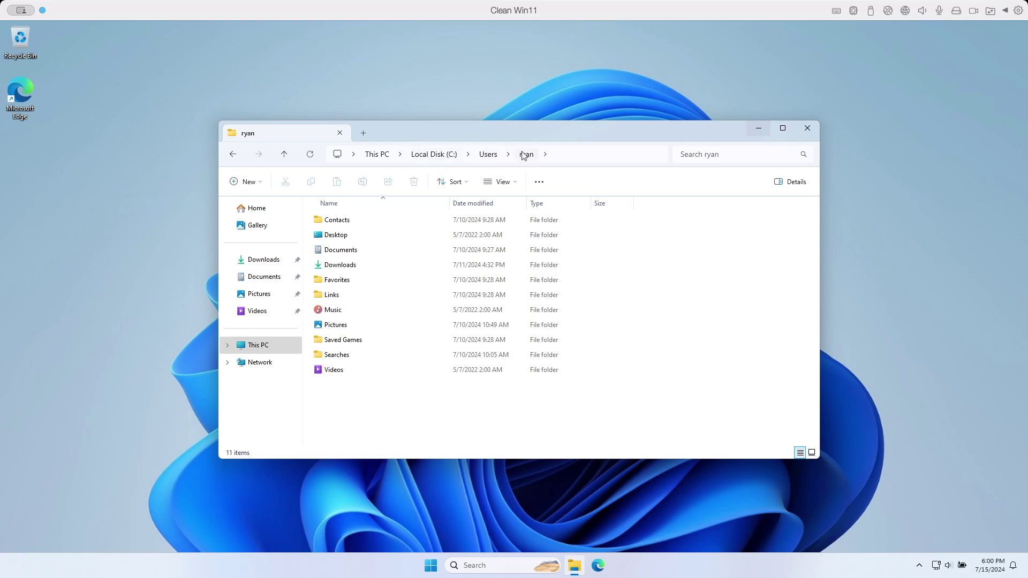
# Display the full path of the personal user folder and pin its Music folder to Quick access
pyautogui.click(583, 159)
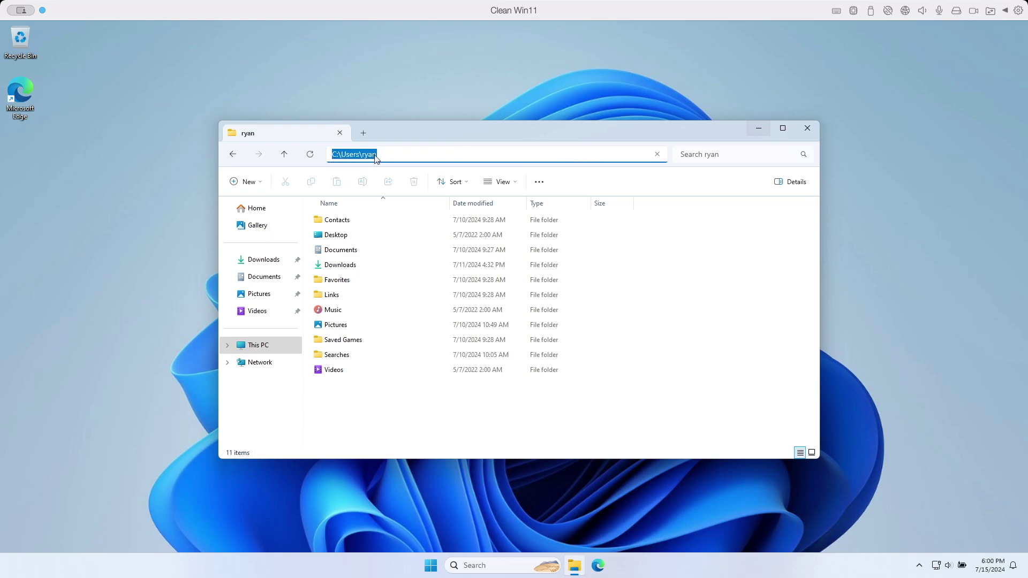
pyautogui.rightClick(331, 315)
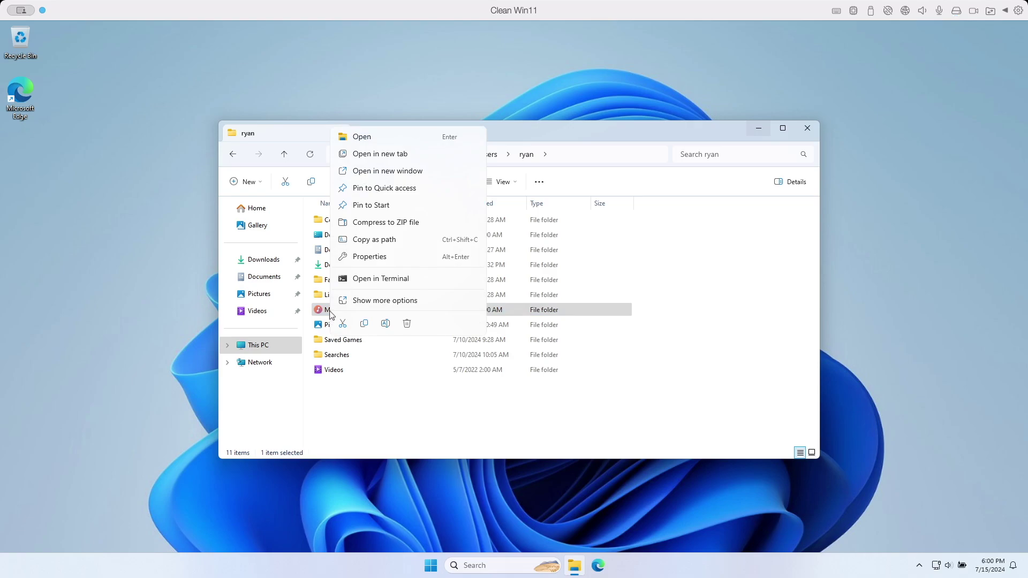
pyautogui.click(370, 190)
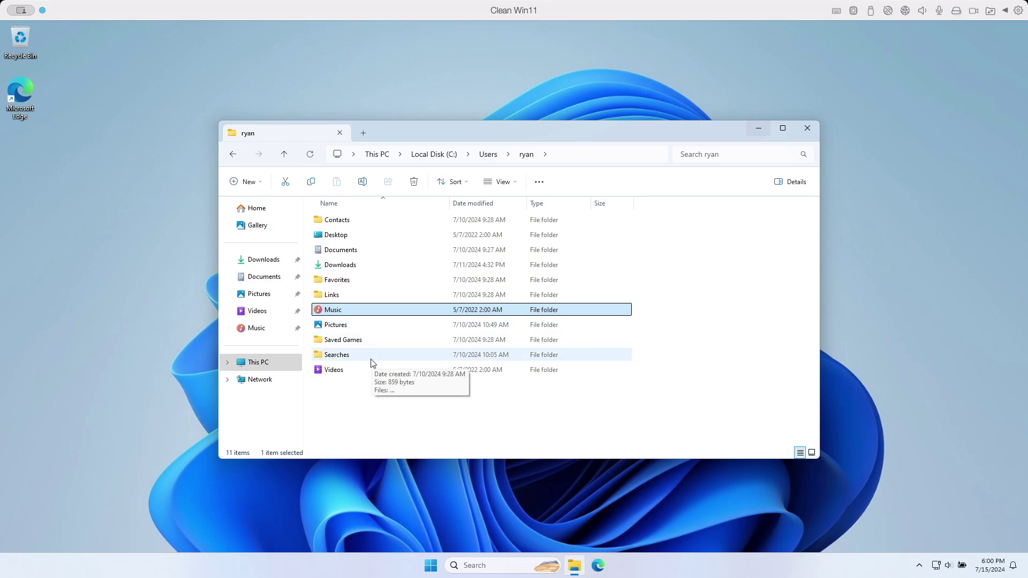
# Check the full path of the Documents folder inside the personal folder, and return to the parent folder
pyautogui.click(345, 254)
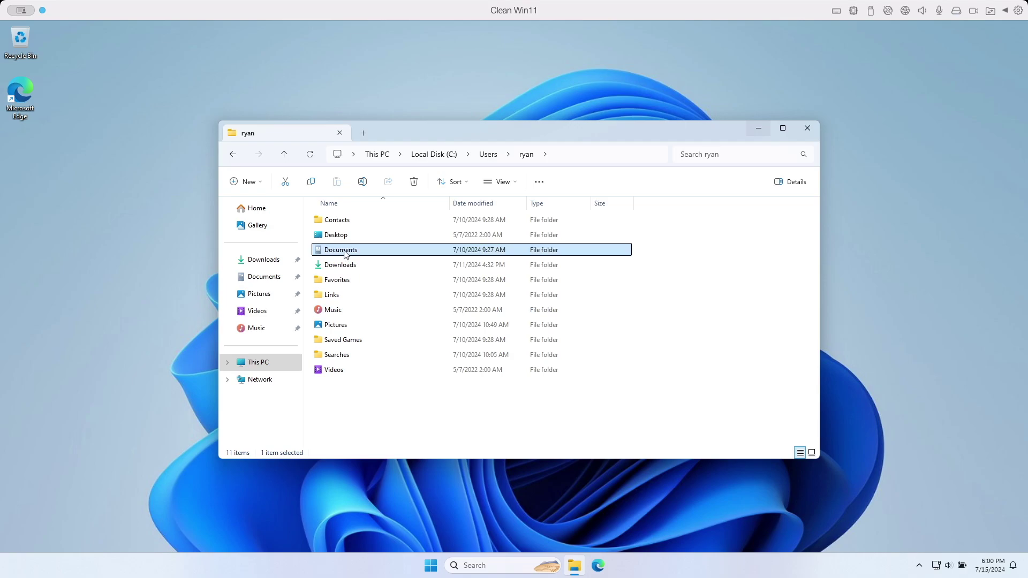
pyautogui.doubleClick(345, 254)
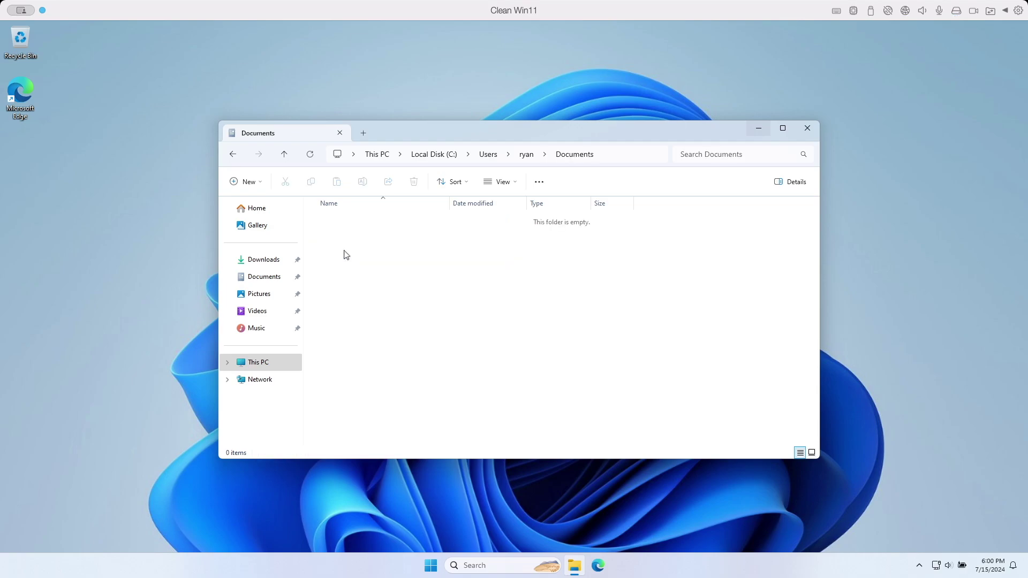
pyautogui.click(617, 154)
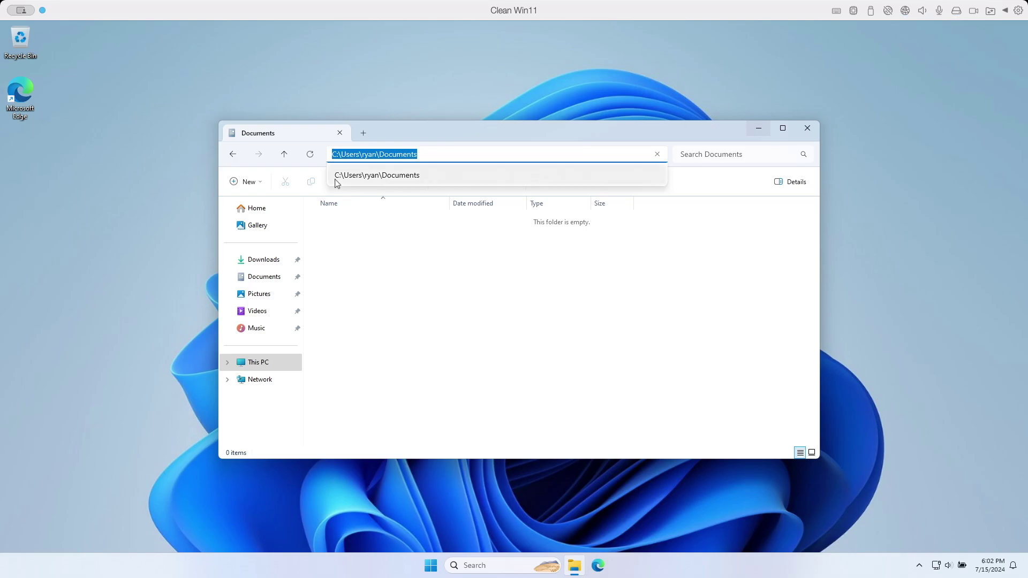
pyautogui.click(284, 156)
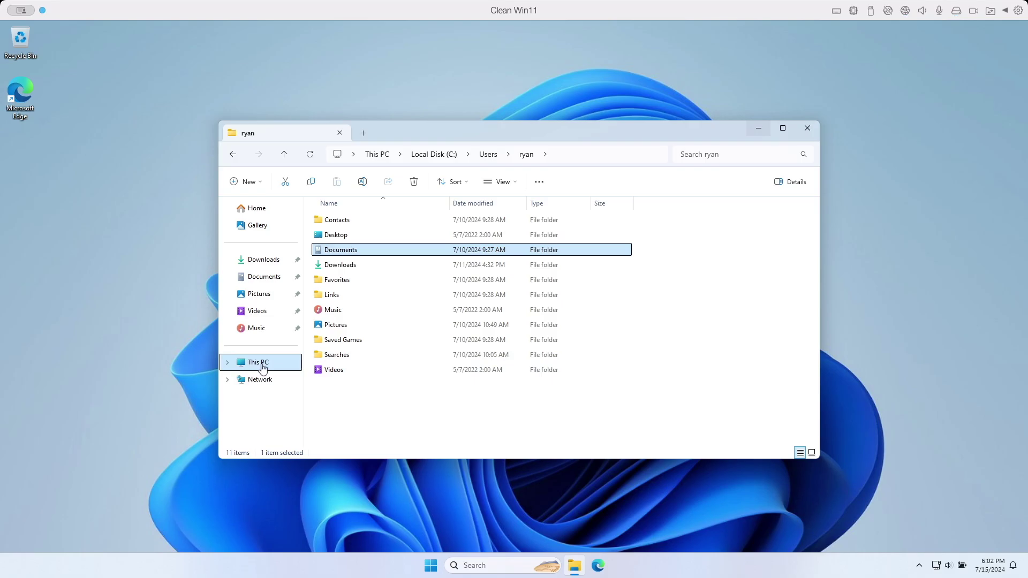
# Create a new folder named "code" at the root of Local Disk (C:)
pyautogui.click(429, 154)
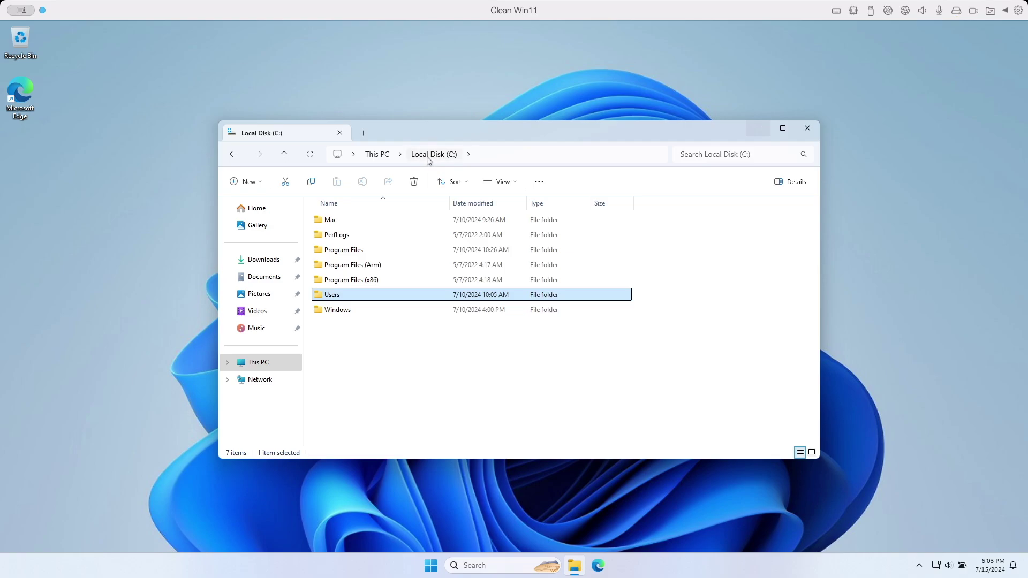
pyautogui.rightClick(343, 343)
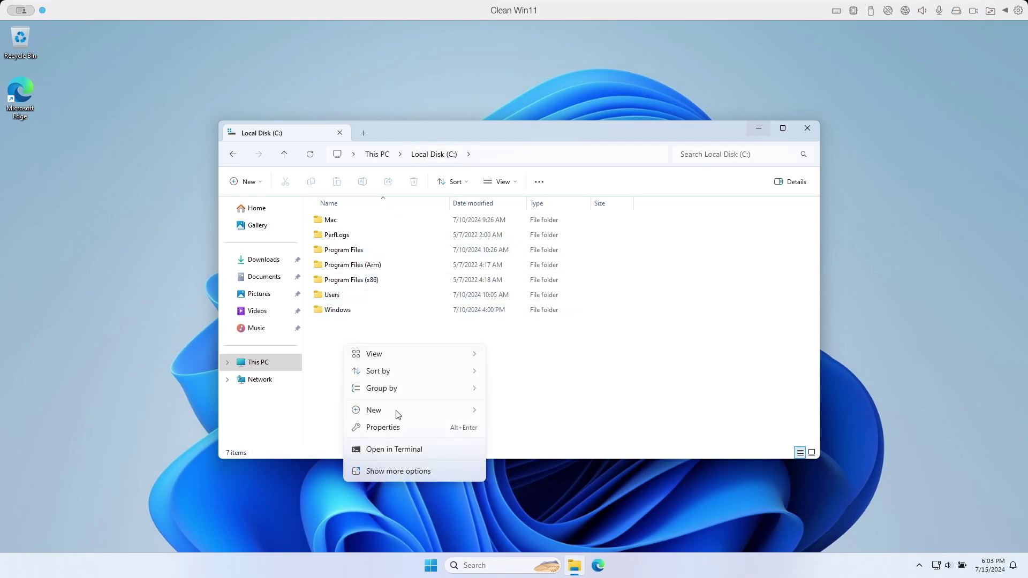
pyautogui.moveTo(399, 410)
pyautogui.click(513, 412)
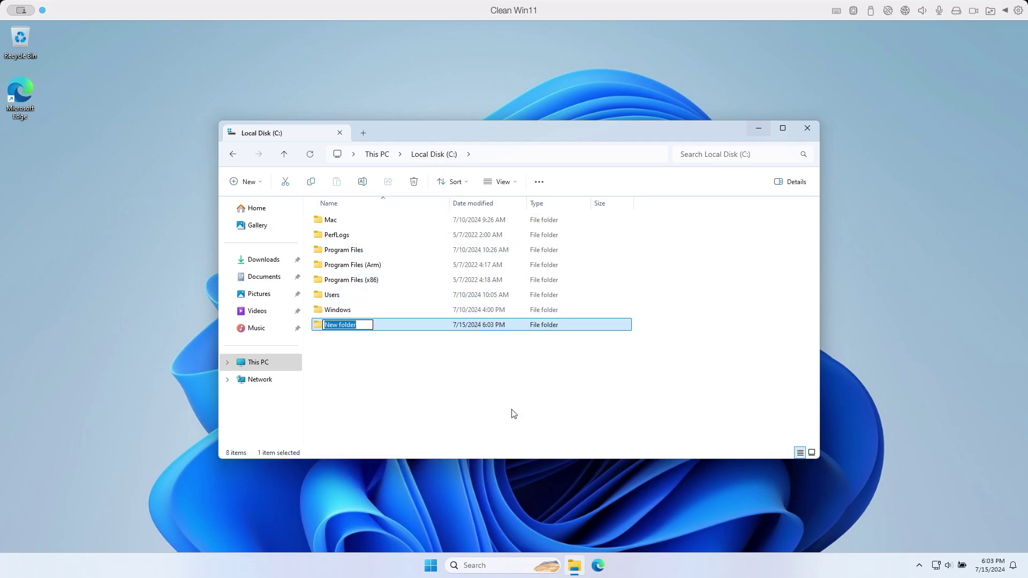
pyautogui.write('code')
pyautogui.press('Return')
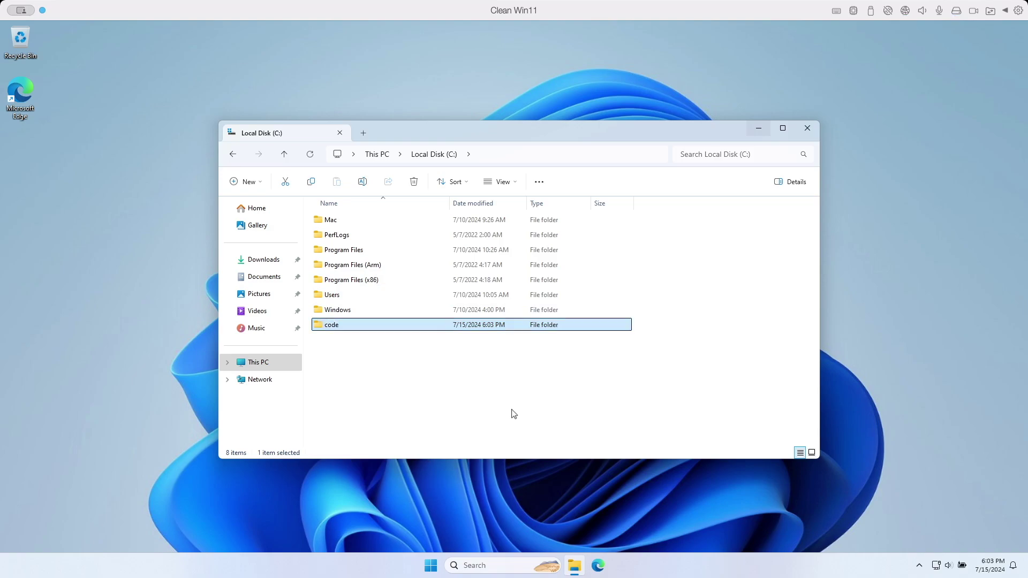
# Delete the "code" folder from Local Disk (C:) and return to the user's personal folder
pyautogui.rightClick(327, 328)
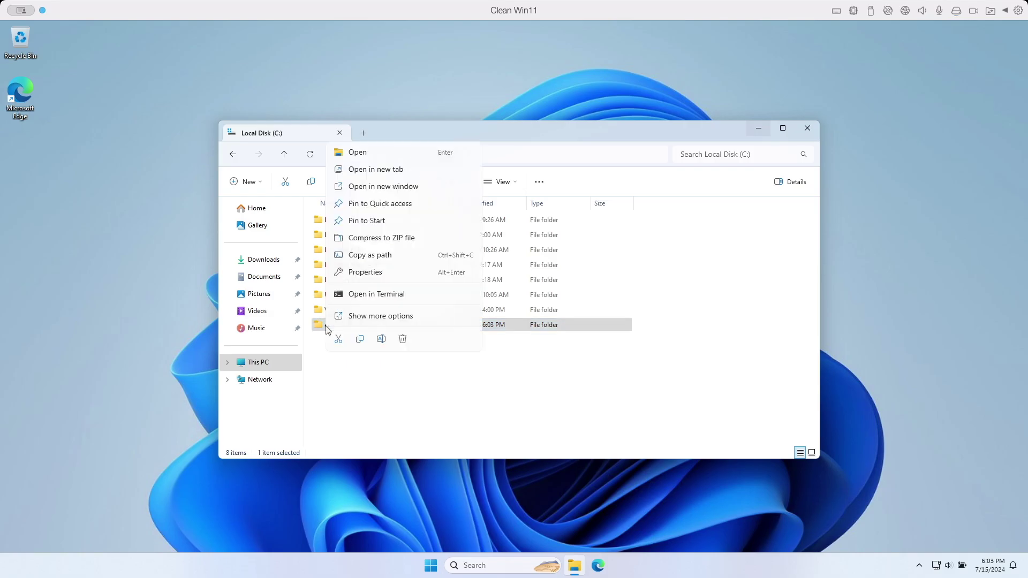
pyautogui.click(403, 340)
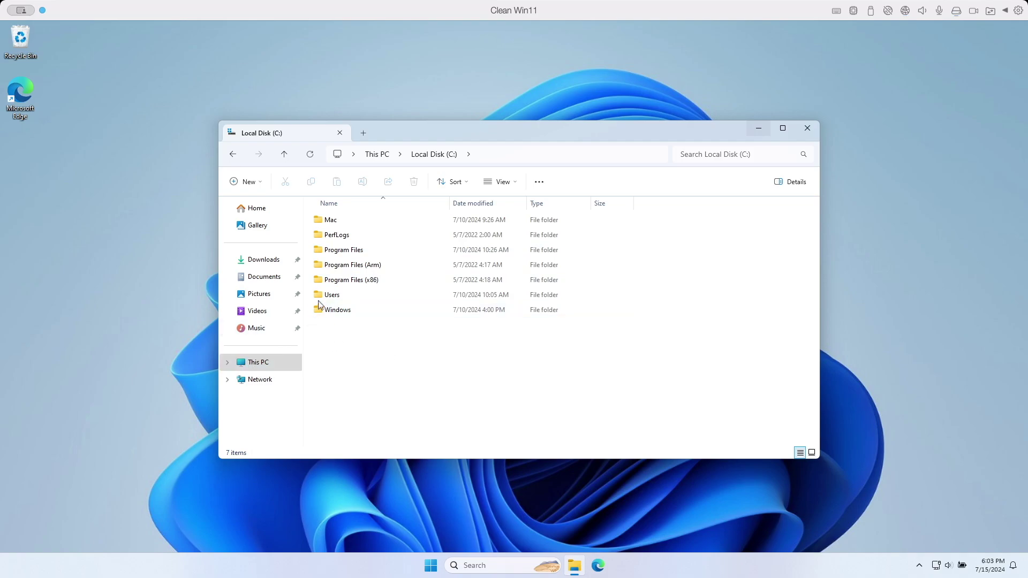
pyautogui.click(233, 154)
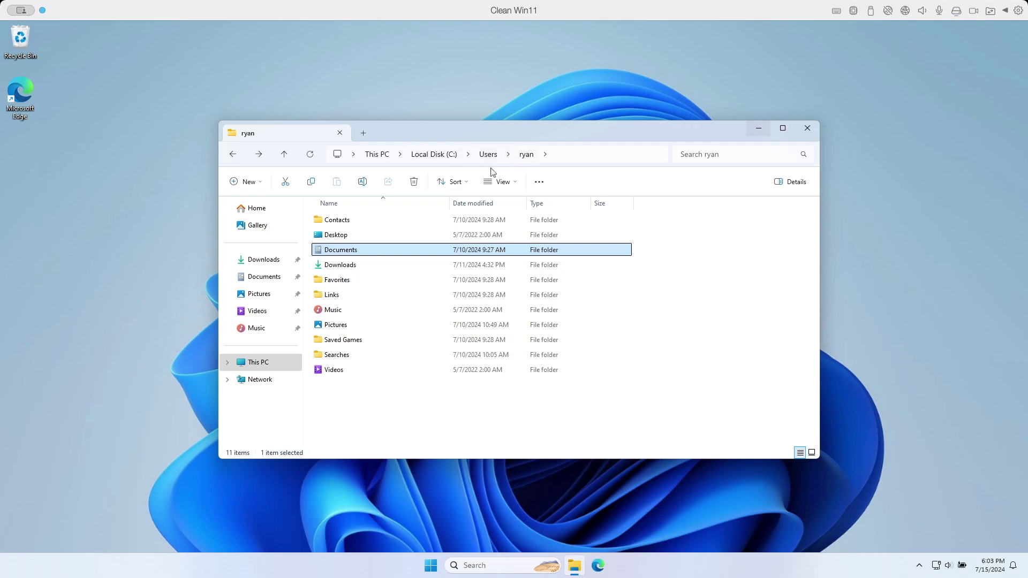
# Create a folder named "code" in the user's personal folder and pin it to Quick access
pyautogui.rightClick(360, 398)
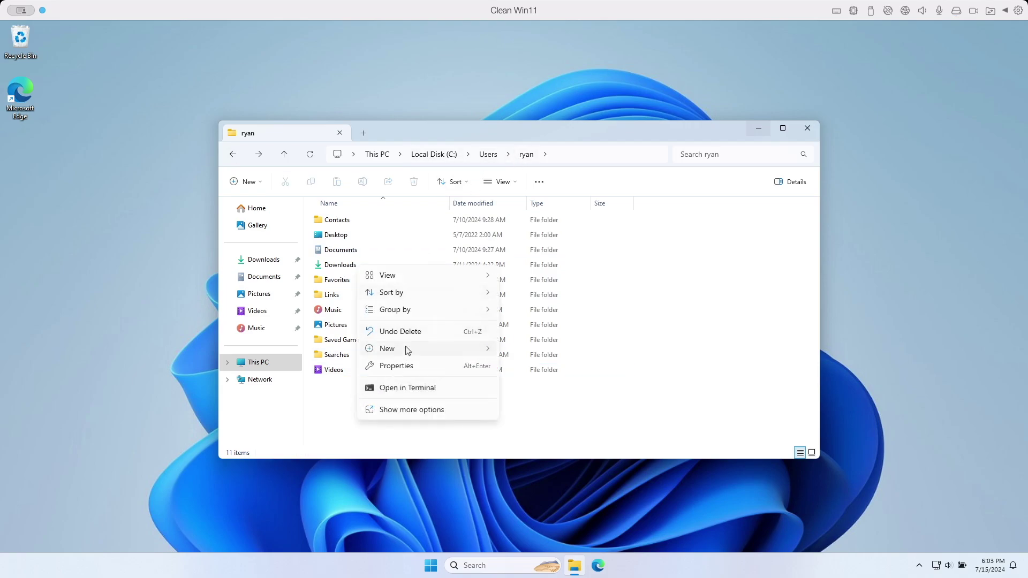
pyautogui.click(510, 352)
pyautogui.write('code')
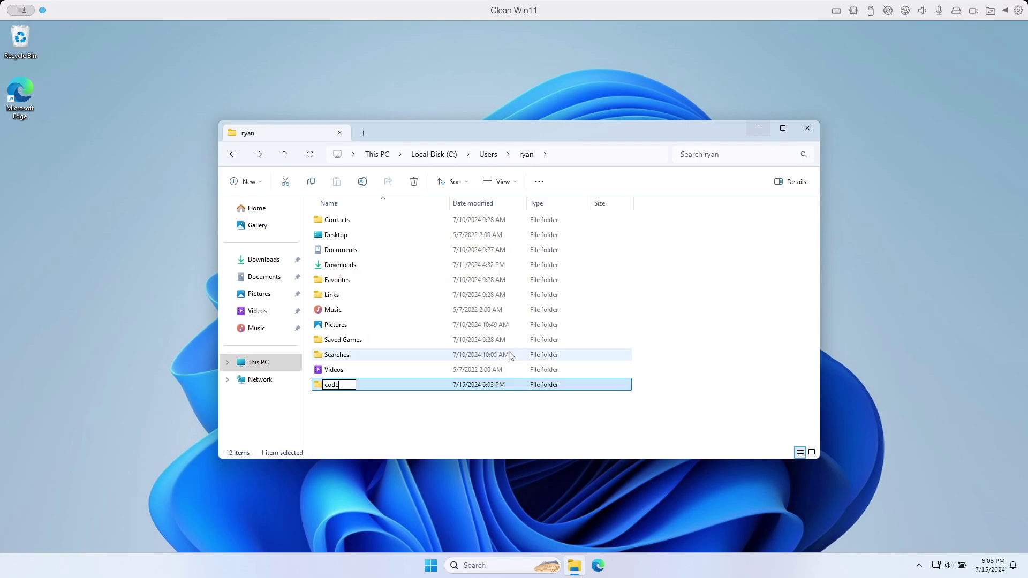
pyautogui.press('Return')
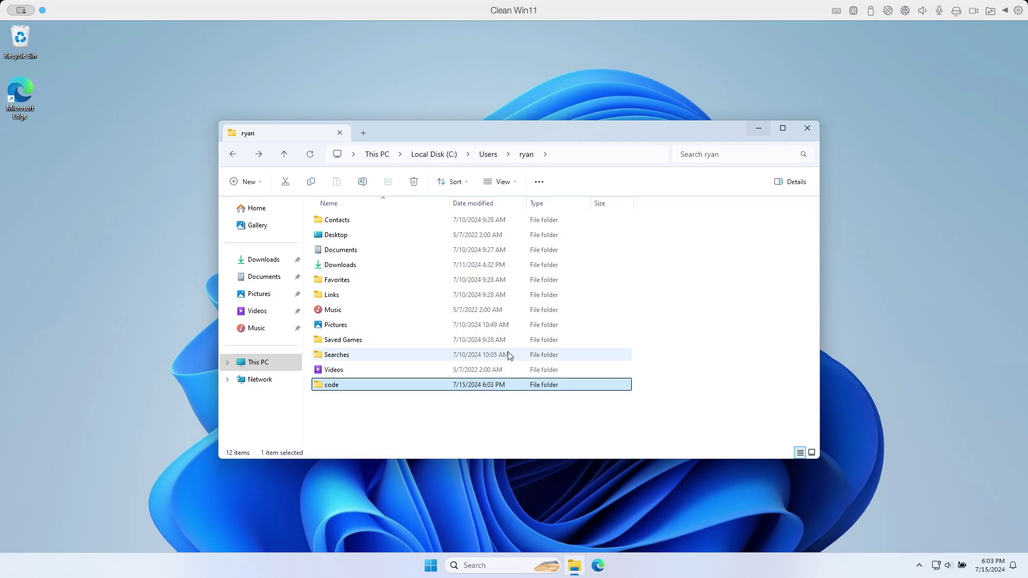
pyautogui.rightClick(333, 386)
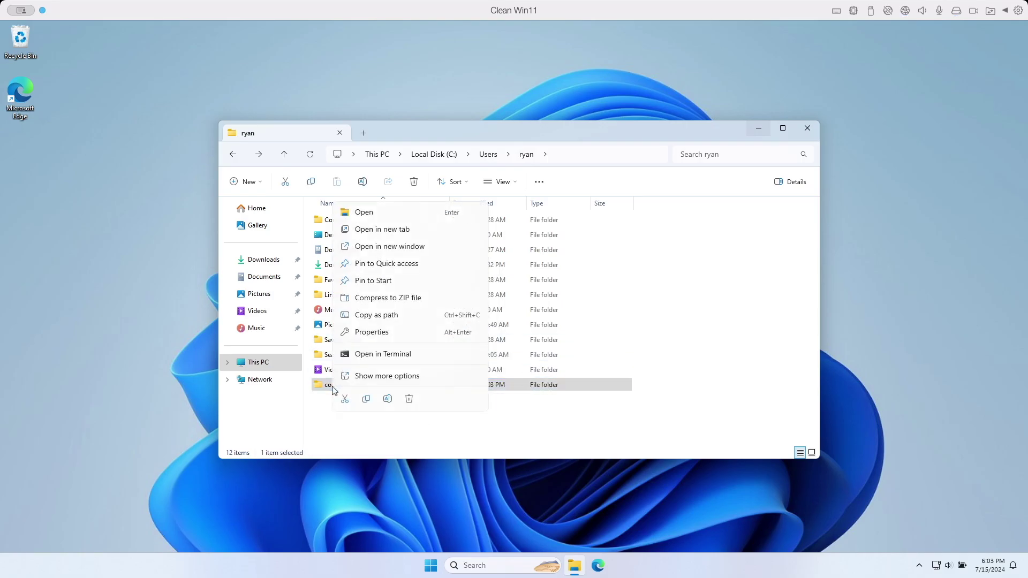
pyautogui.click(379, 263)
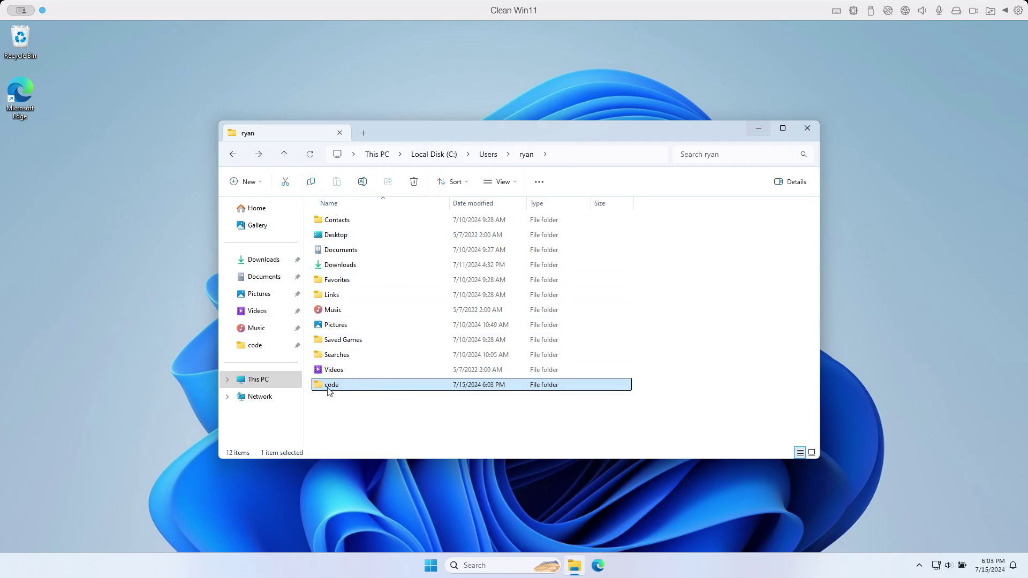
# Open the pinned "code" folder from Quick access and check its full path
pyautogui.click(256, 347)
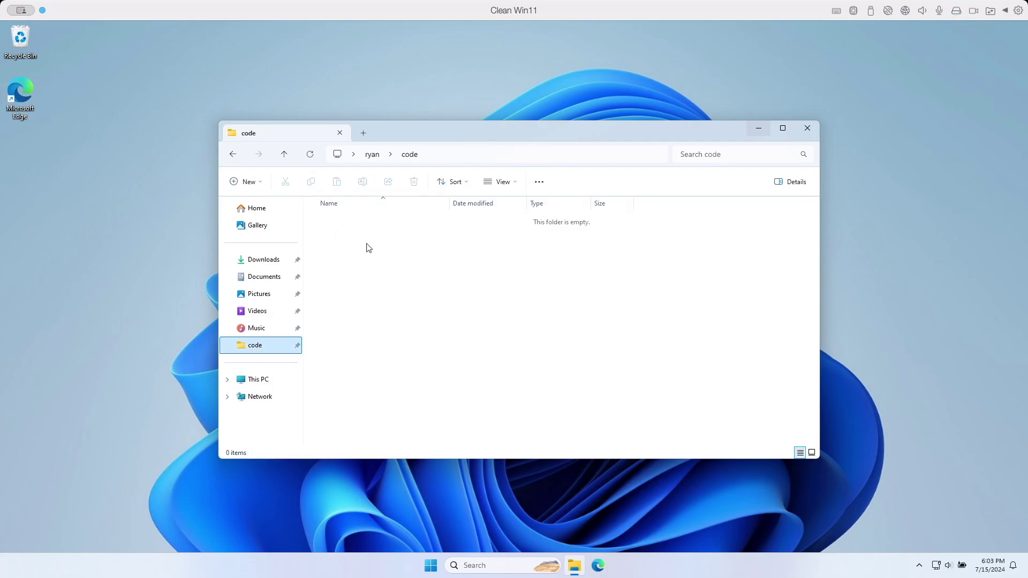
pyautogui.click(451, 155)
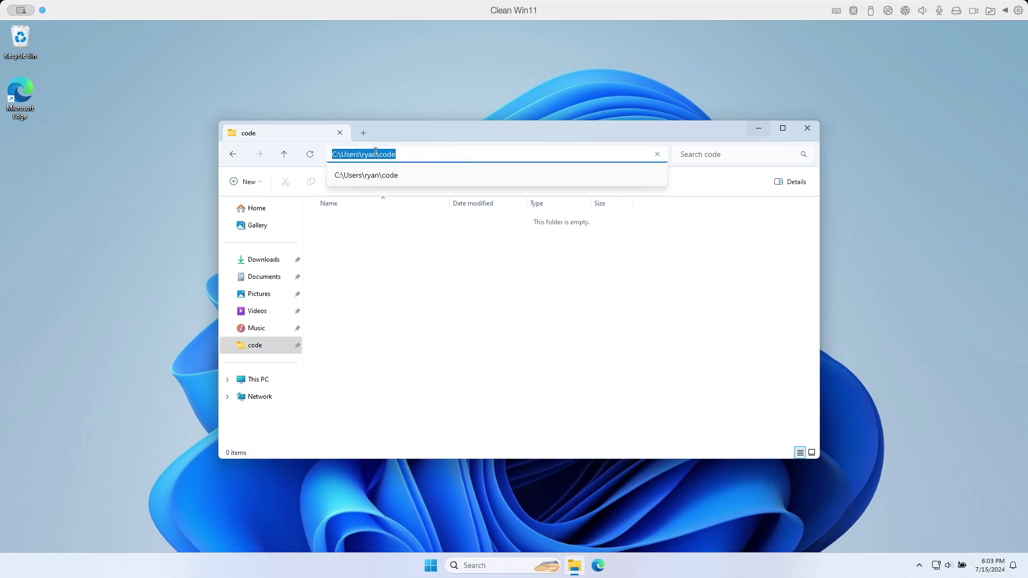
pyautogui.click(449, 317)
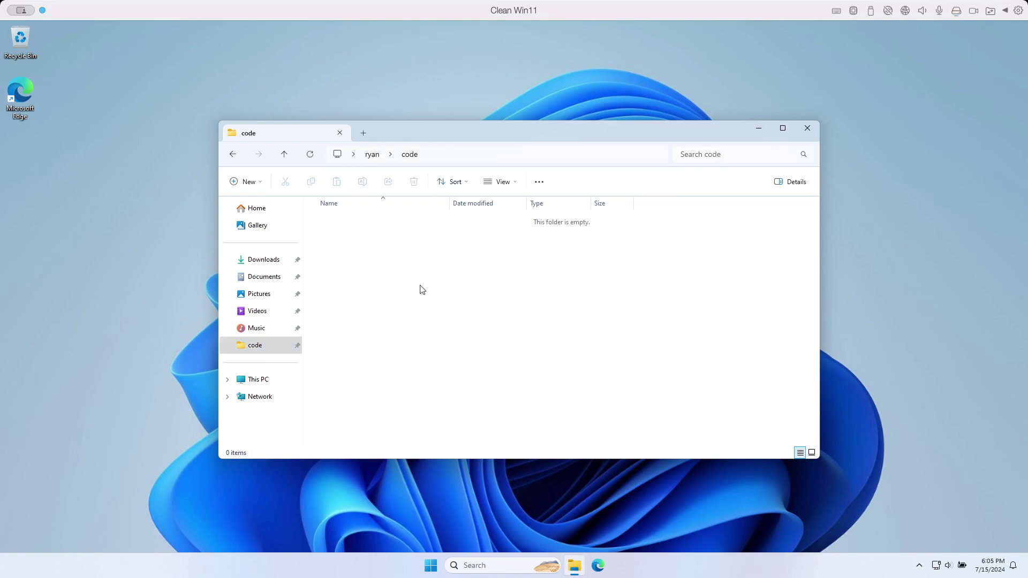
# Create a new text document named "hello" inside the "code" folder
pyautogui.rightClick(421, 289)
pyautogui.moveTo(464, 356)
pyautogui.click(592, 406)
pyautogui.write('hello')
pyautogui.press('Return')
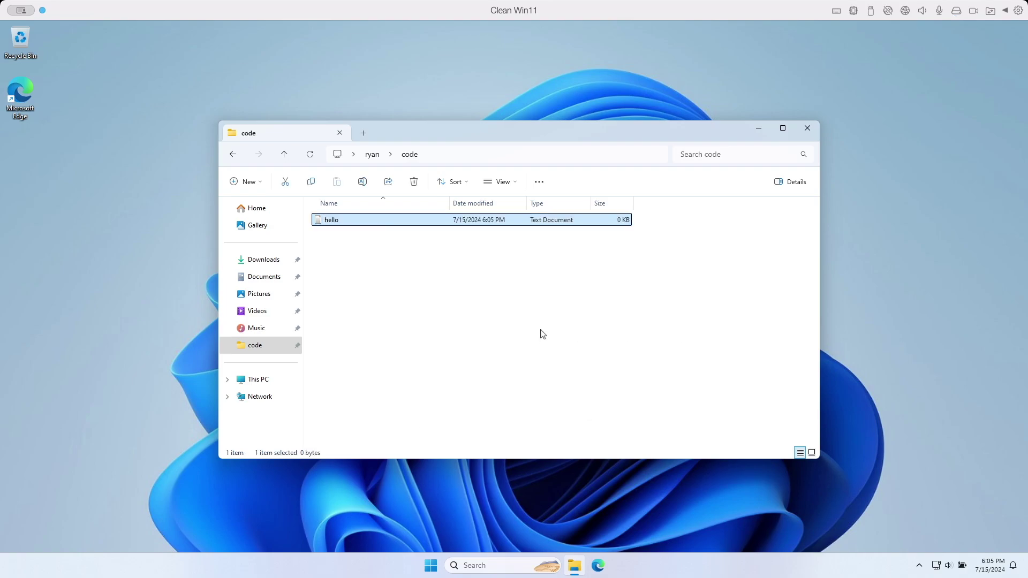
# Open the "hello" text document in Notepad and enter the text "Hello, World!"
pyautogui.doubleClick(326, 220)
pyautogui.write('Heloo,')
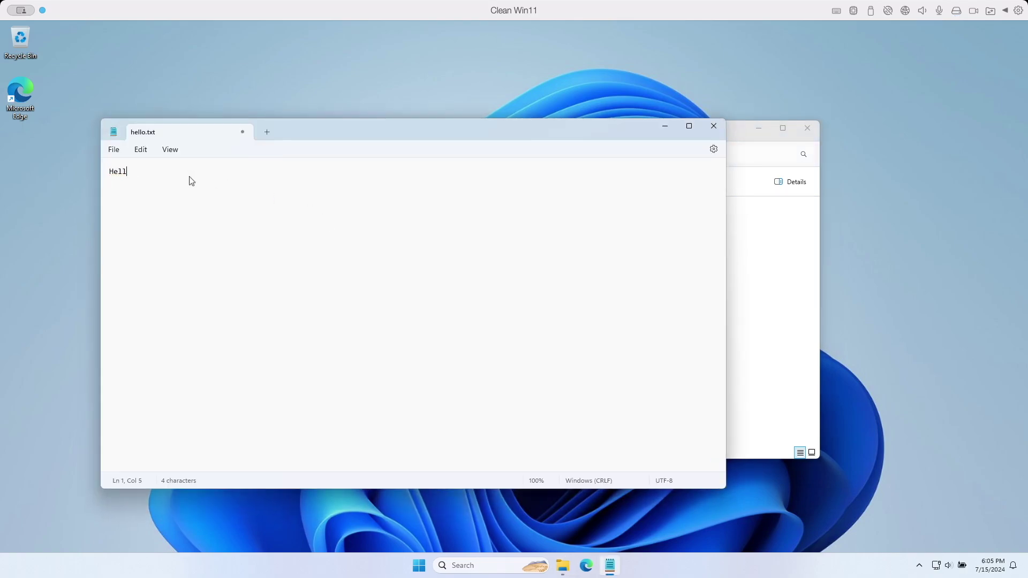
pyautogui.write(' World!')
# Save hello.txt, close it, and return to the pinned "code" folder in File Explorer
pyautogui.press('super')
pyautogui.click(114, 149)
pyautogui.click(126, 220)
pyautogui.click(242, 132)
pyautogui.click(473, 309)
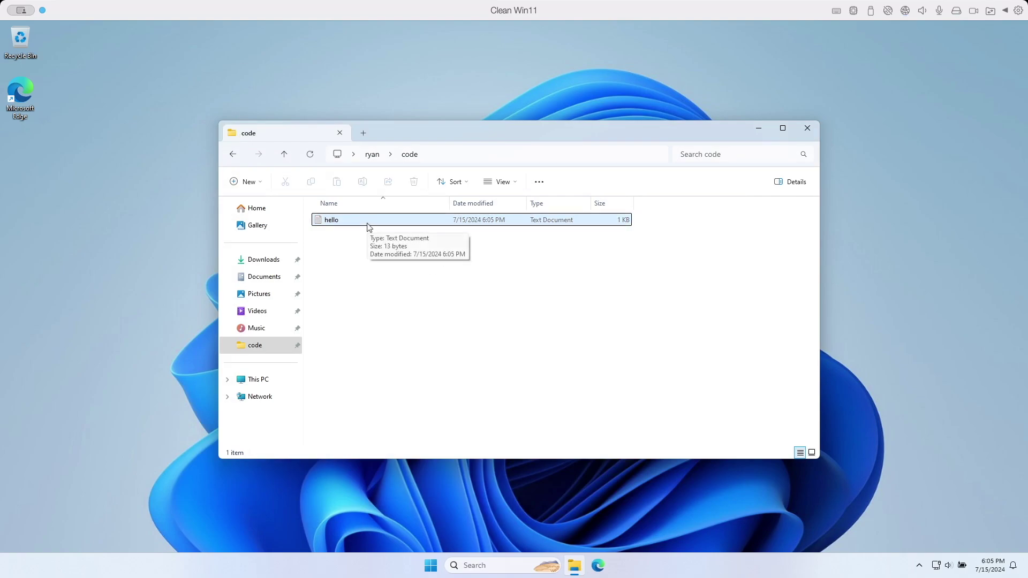
pyautogui.click(261, 348)
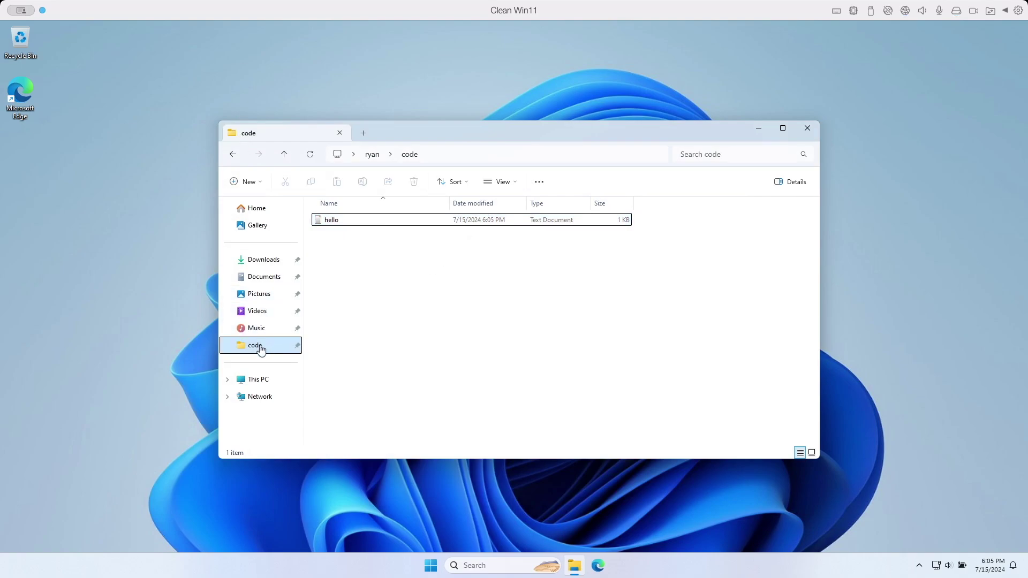